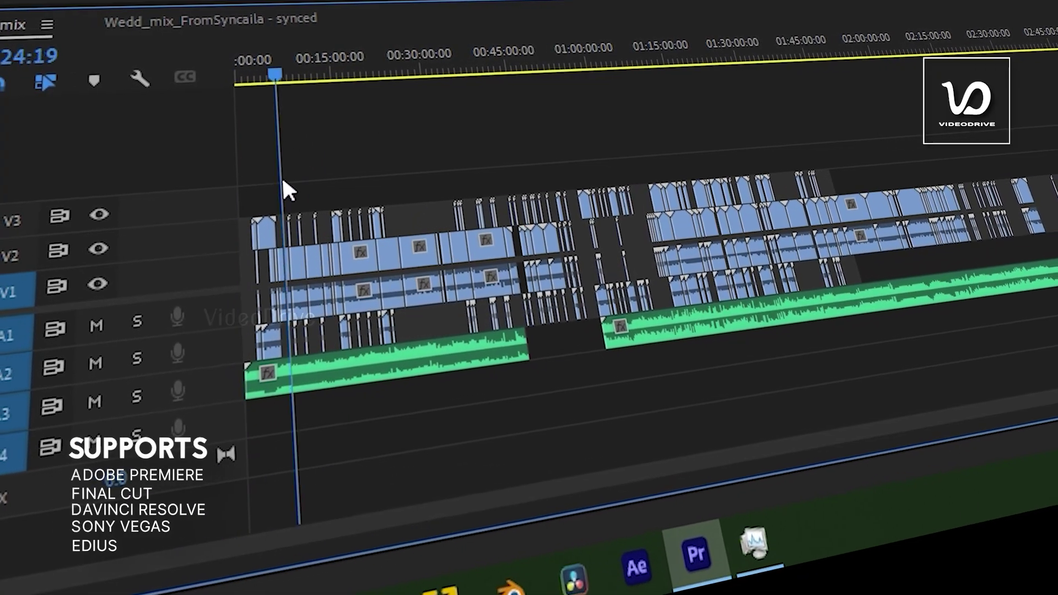
Step: Scrub the synced wedding sequence to about 01:15, jump back to 00:36, then load syncaila.com
drag(285, 189, 650, 177)
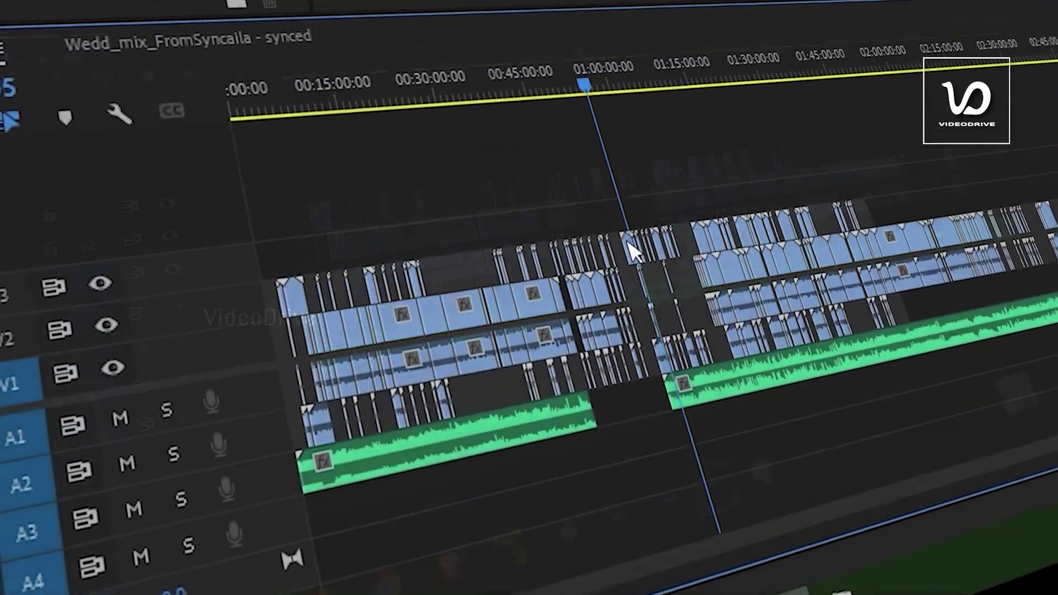
drag(634, 251, 725, 255)
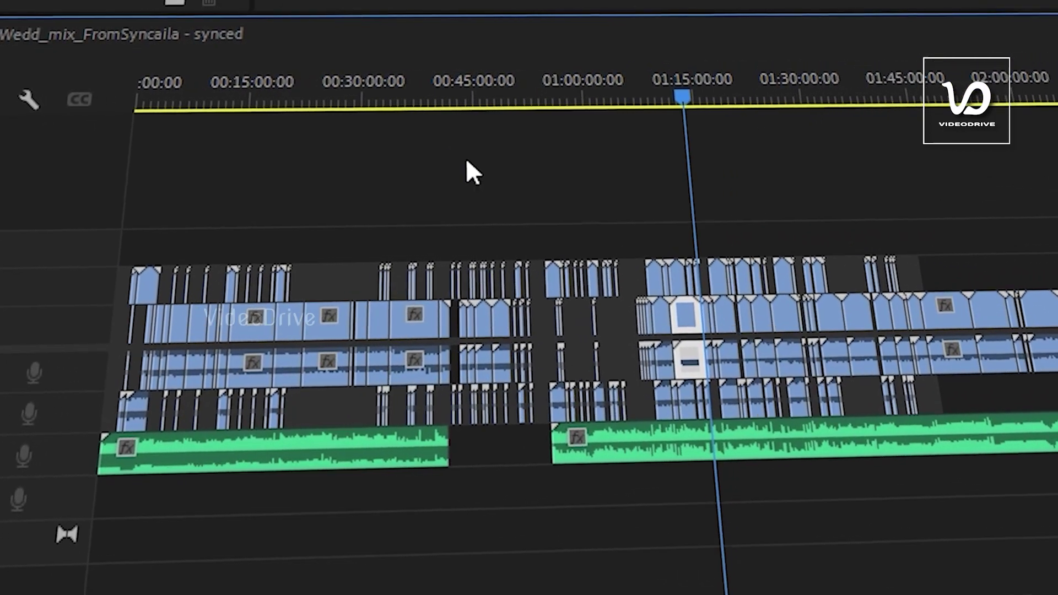
click(413, 96)
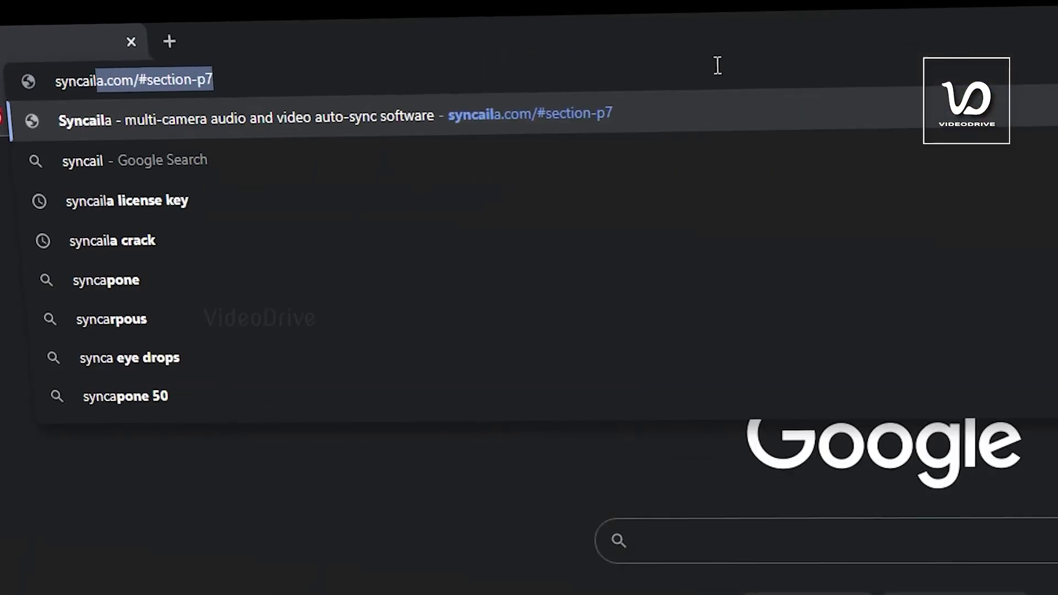
key(Return)
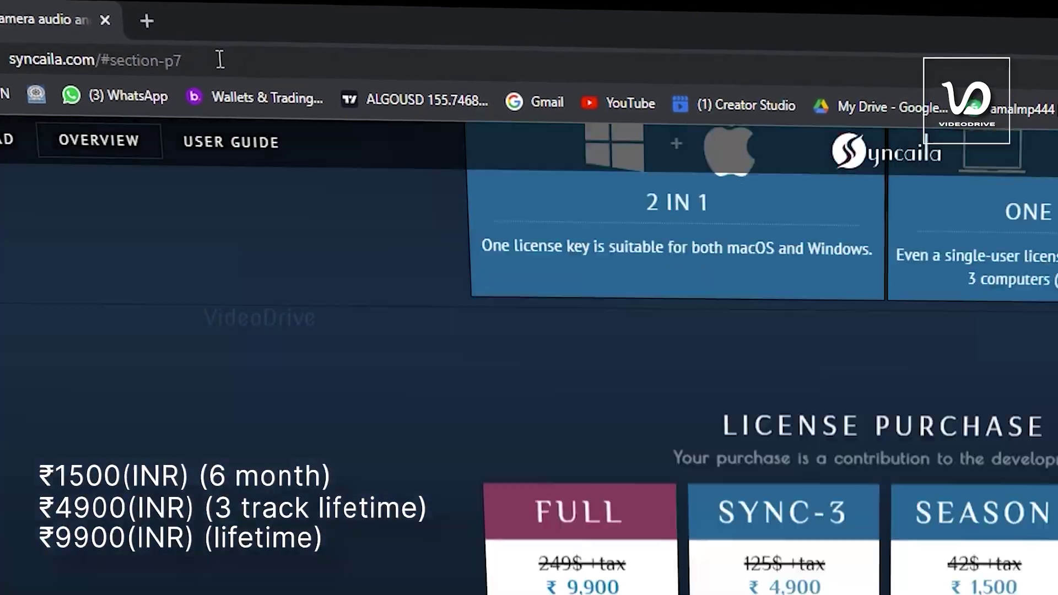
Step: Remove the #section-p7 anchor from the Syncaila address and scroll down through the license plans
drag(190, 68, 113, 67)
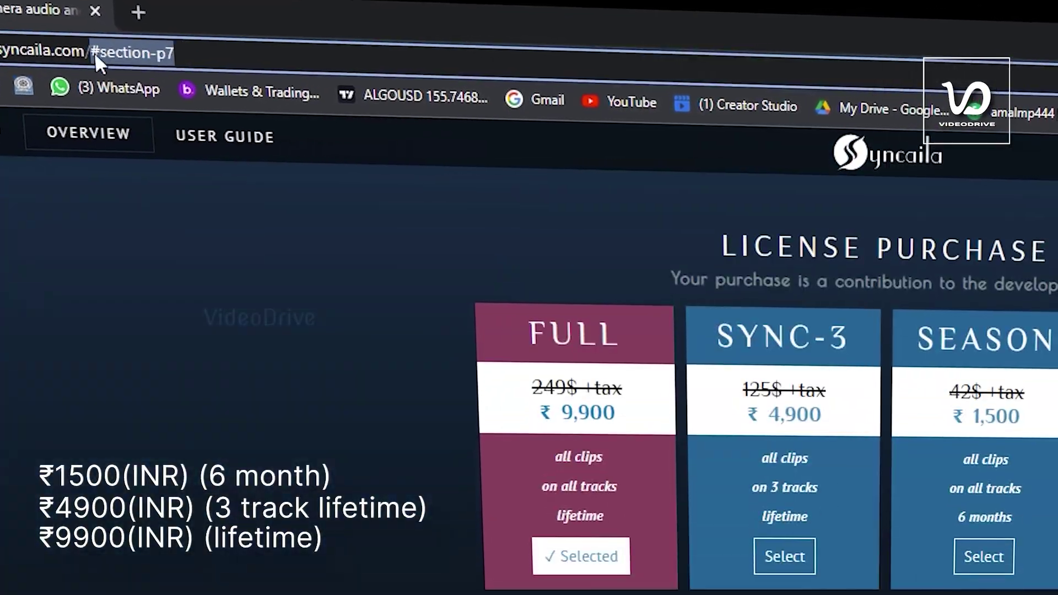
key(BackSpace)
click(259, 265)
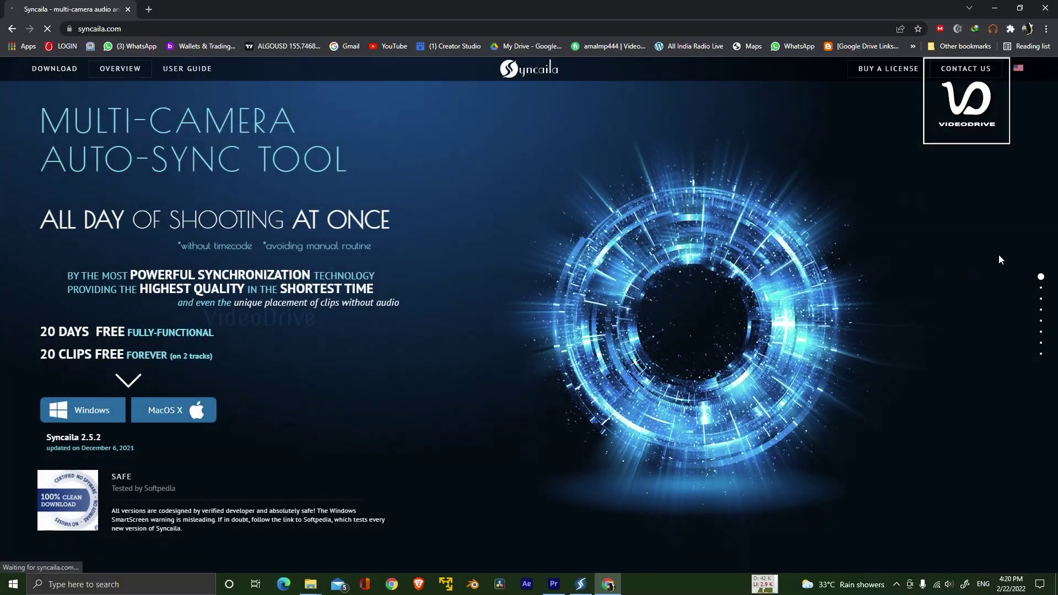
scroll(1001, 259, down, 1)
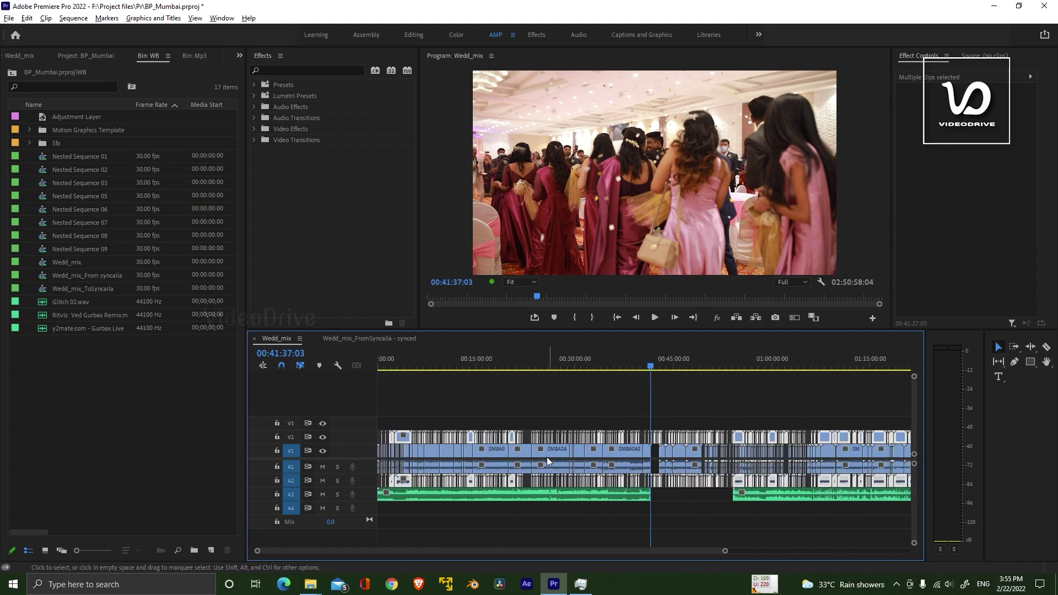
Step: Show the whole 2:50:58 Wedd_mix sequence, then select the first A3 music clip and a V1 clip
key(backslash)
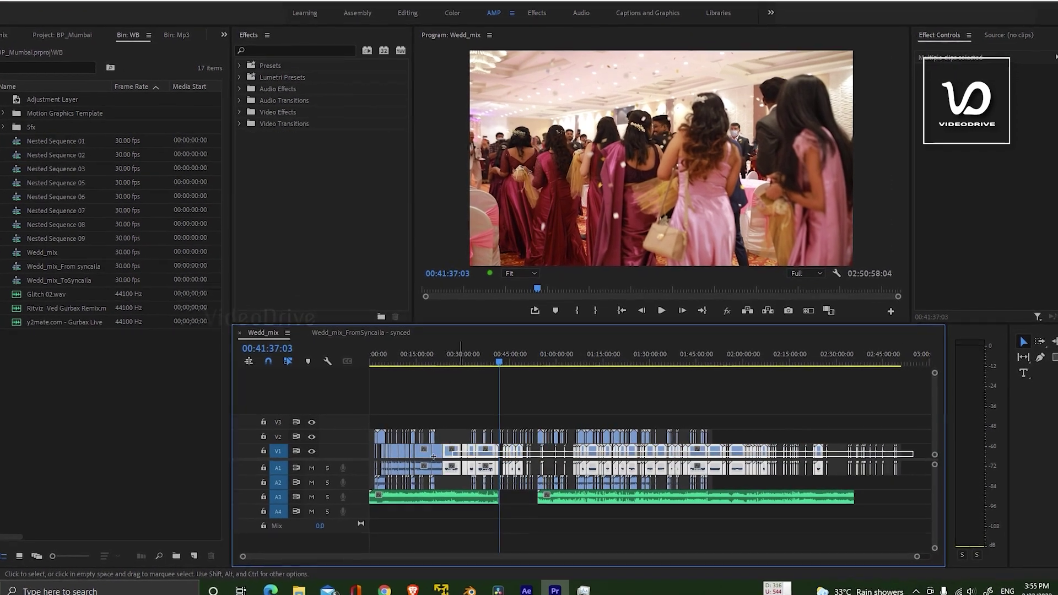
drag(678, 525, 463, 507)
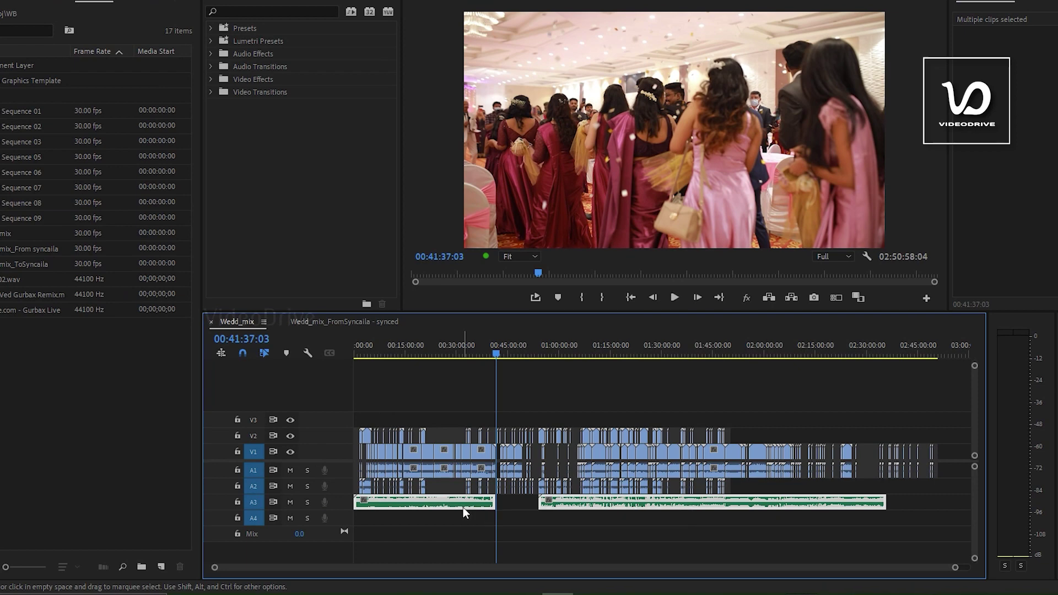
click(540, 502)
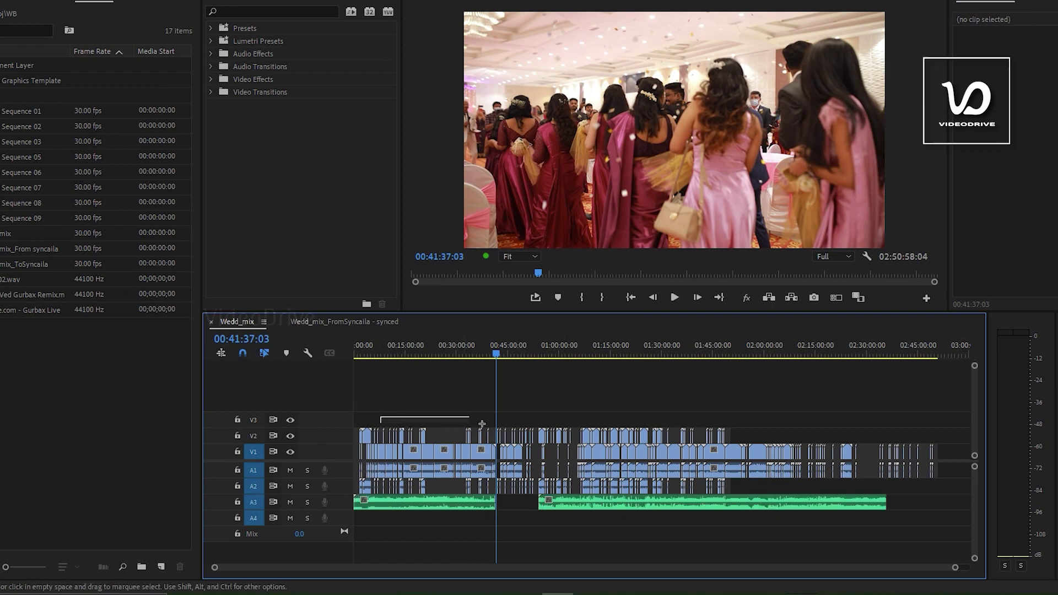
drag(616, 430, 613, 429)
click(464, 505)
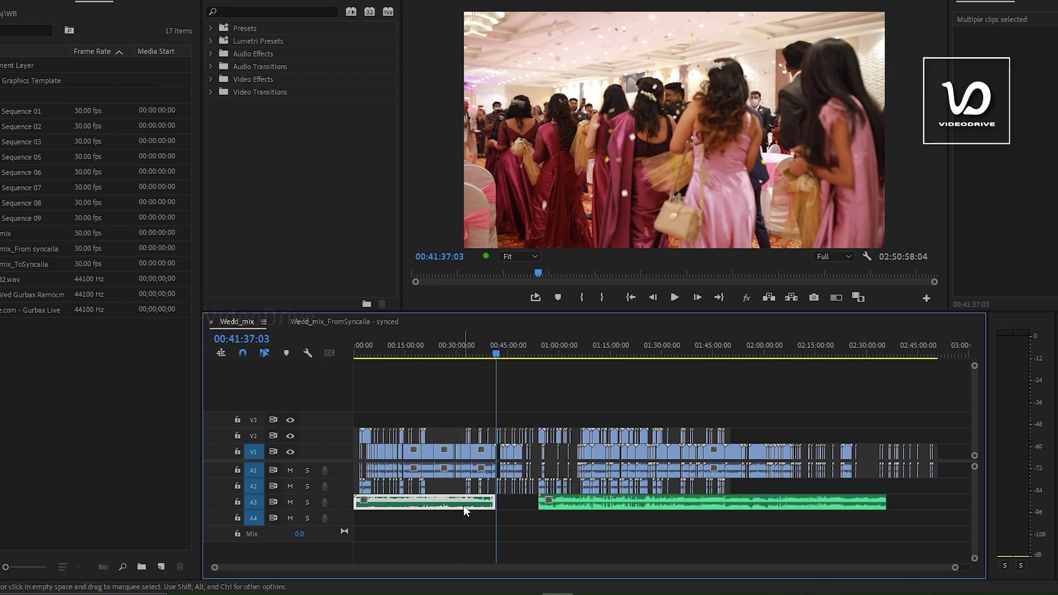
click(446, 473)
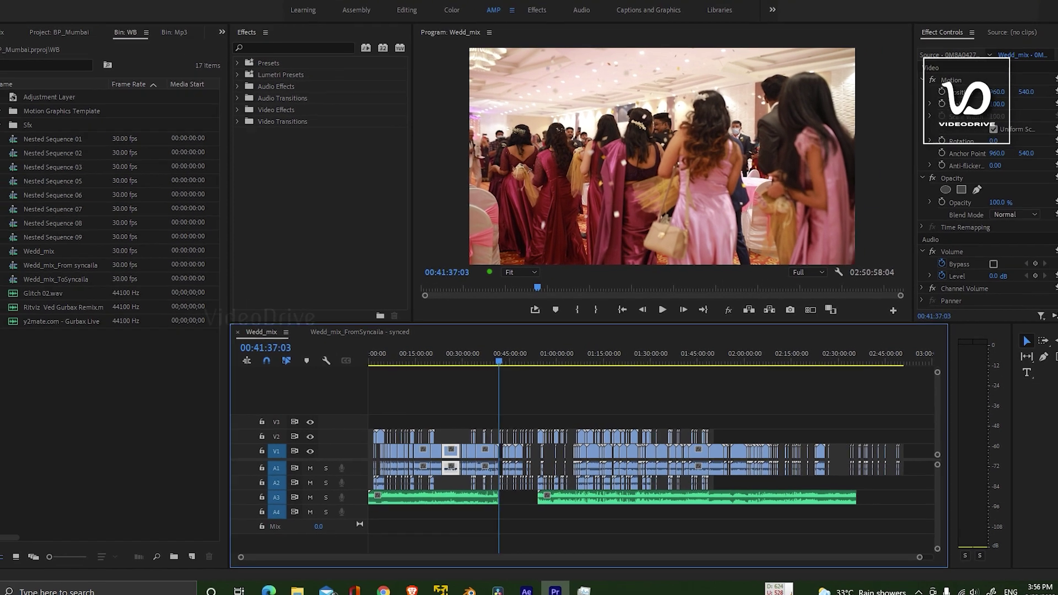
Step: Export Wedd_mix as Final Cut Pro XML to the Desktop, overwriting To syncaila.xml
click(9, 18)
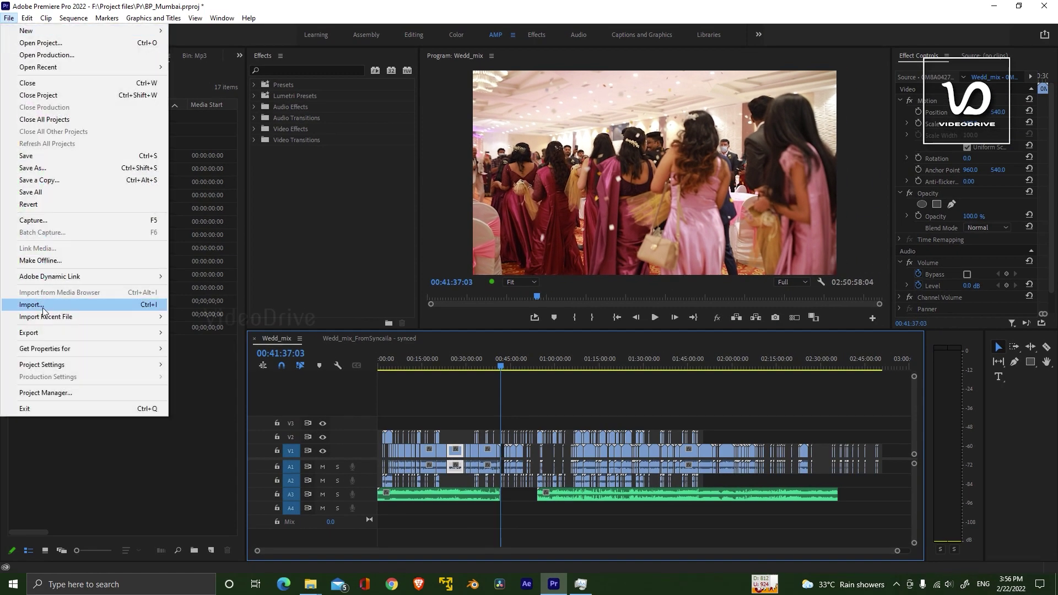
mouse_move(48, 334)
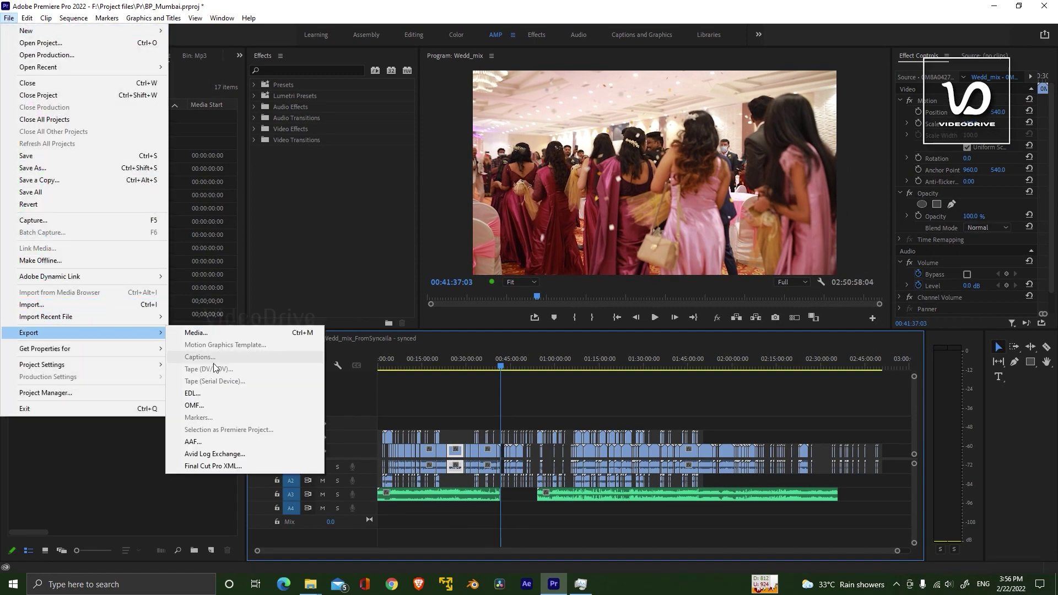
click(214, 467)
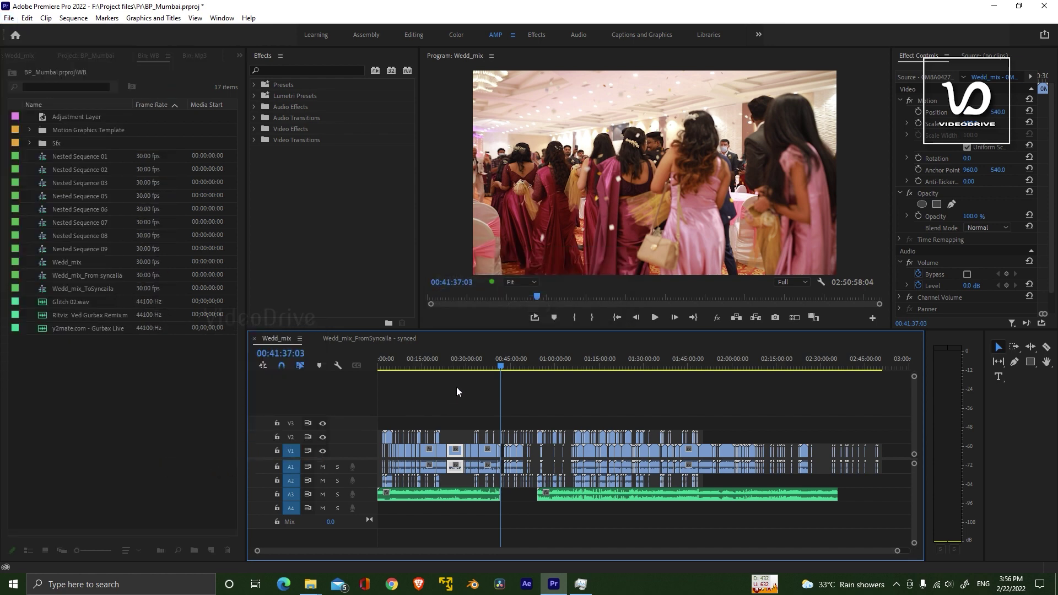
click(90, 51)
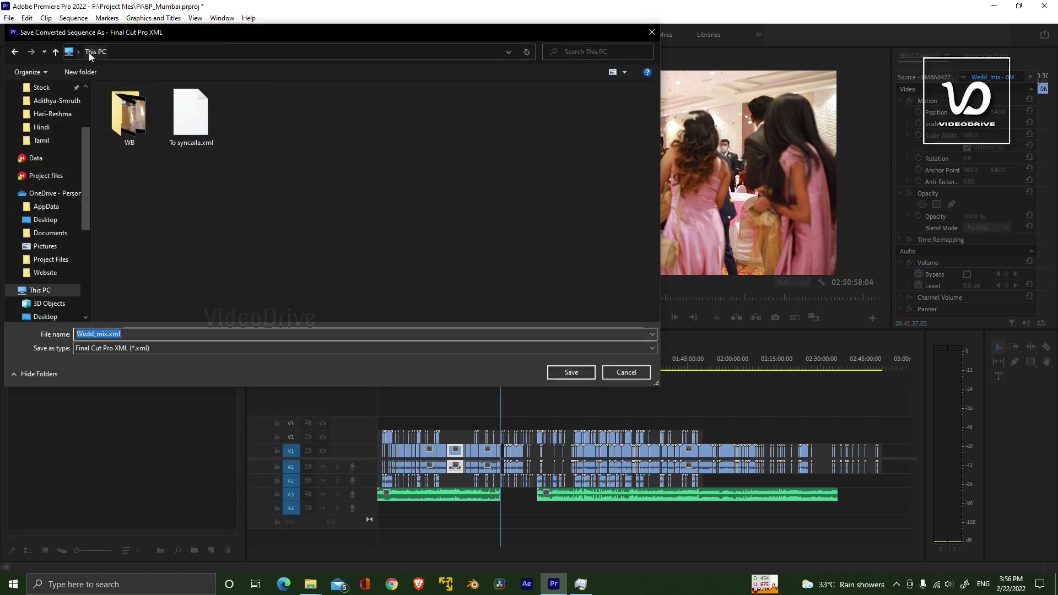
double_click(288, 122)
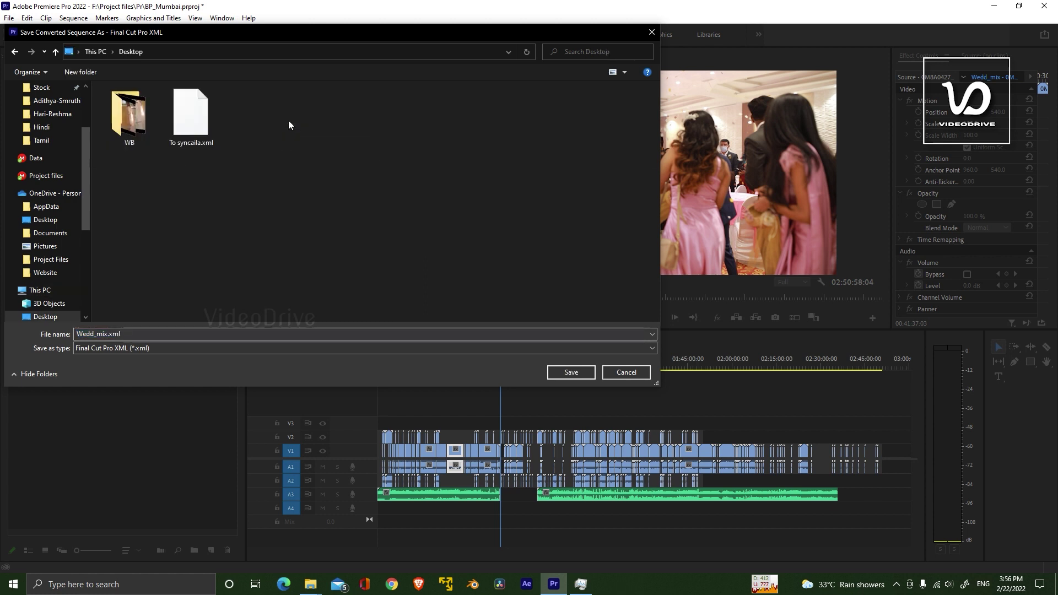
click(200, 142)
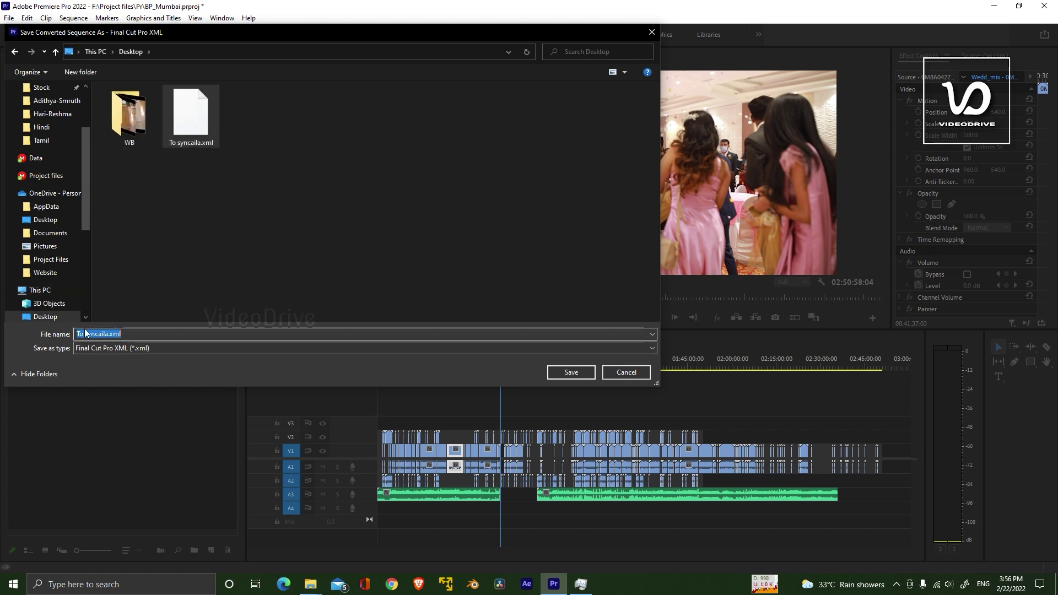
click(564, 375)
click(358, 230)
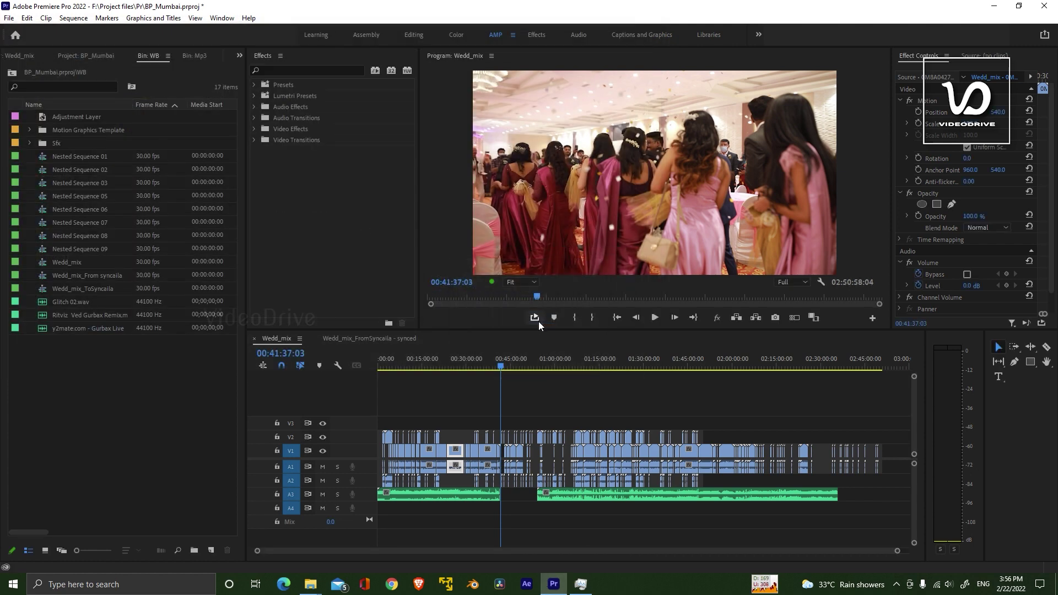
Step: Minimize Premiere Pro and launch Syncaila from the Start menu
click(994, 6)
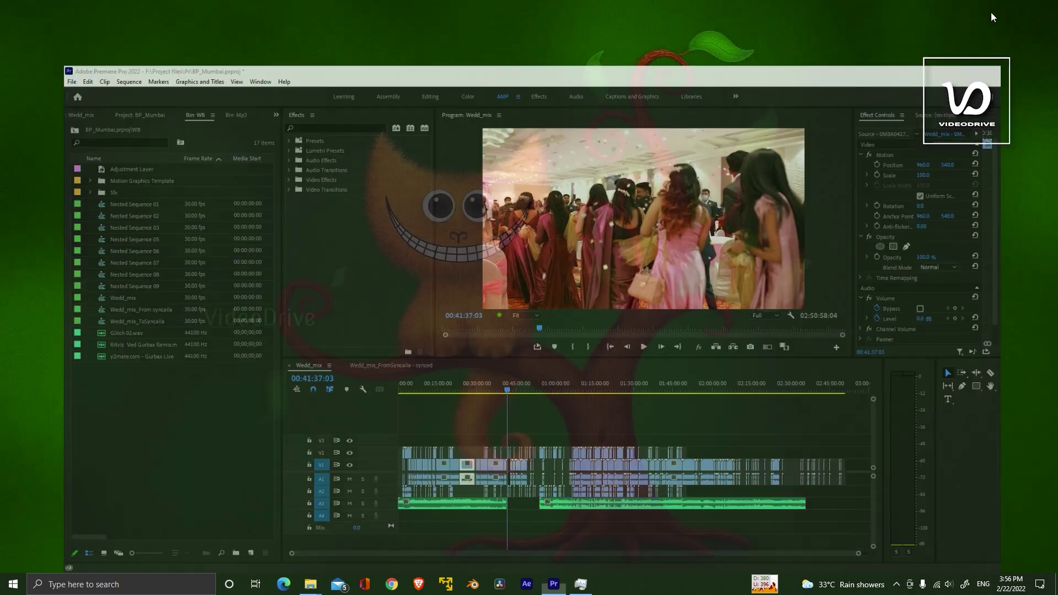
click(14, 585)
click(281, 481)
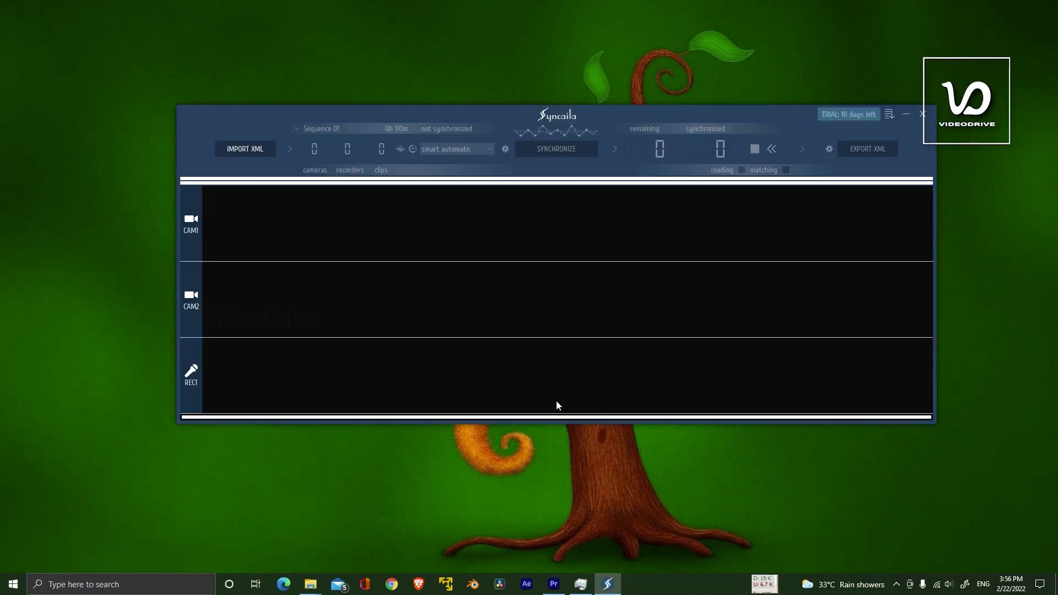
Step: Import To syncaila.xml from the Desktop, loading 2 cameras, 1 recorder and 1202 clips
click(256, 154)
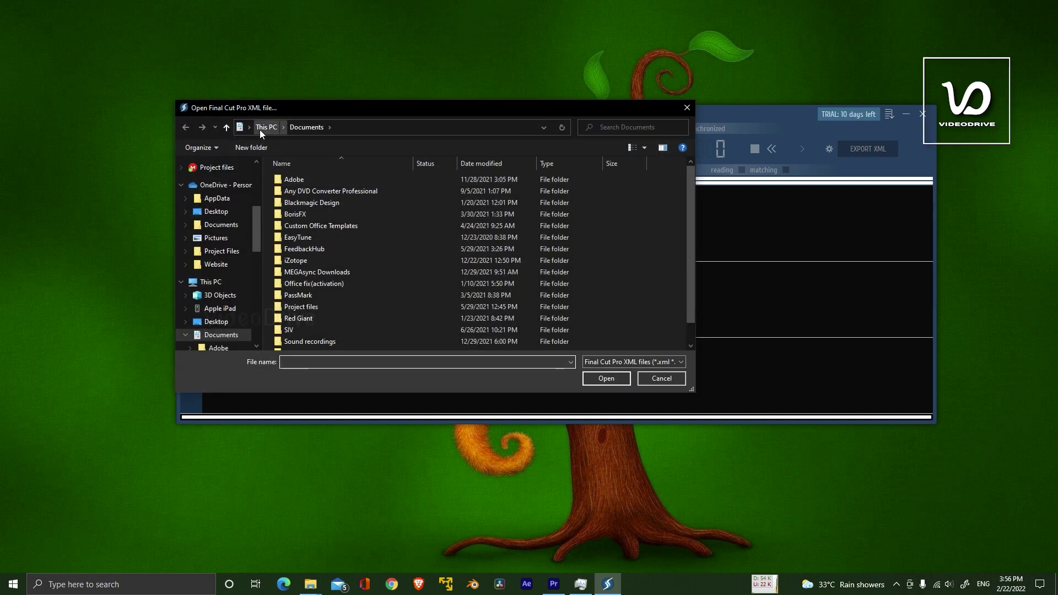
click(260, 130)
double_click(477, 186)
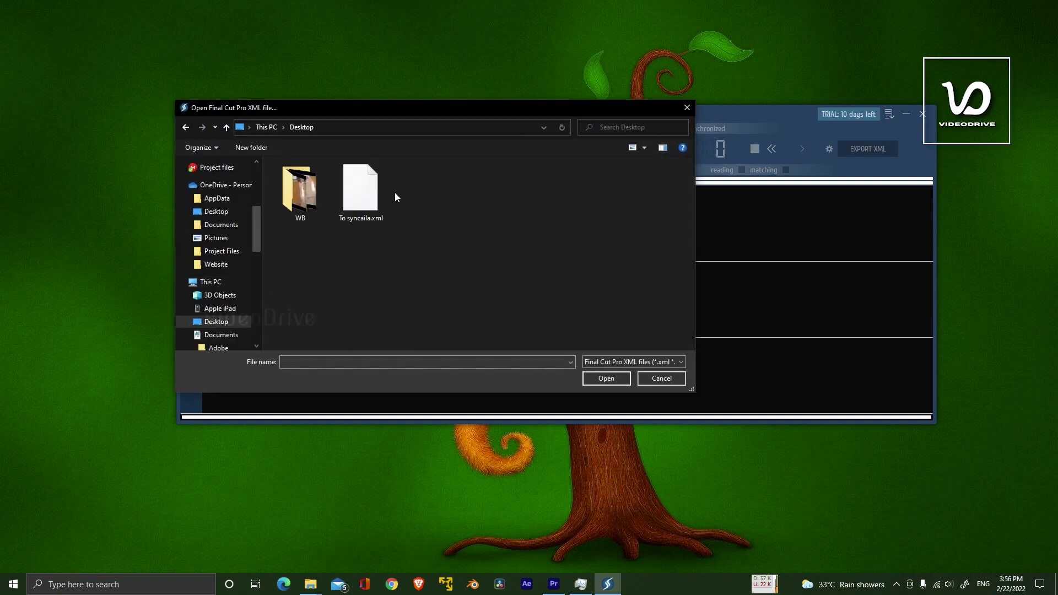
double_click(361, 190)
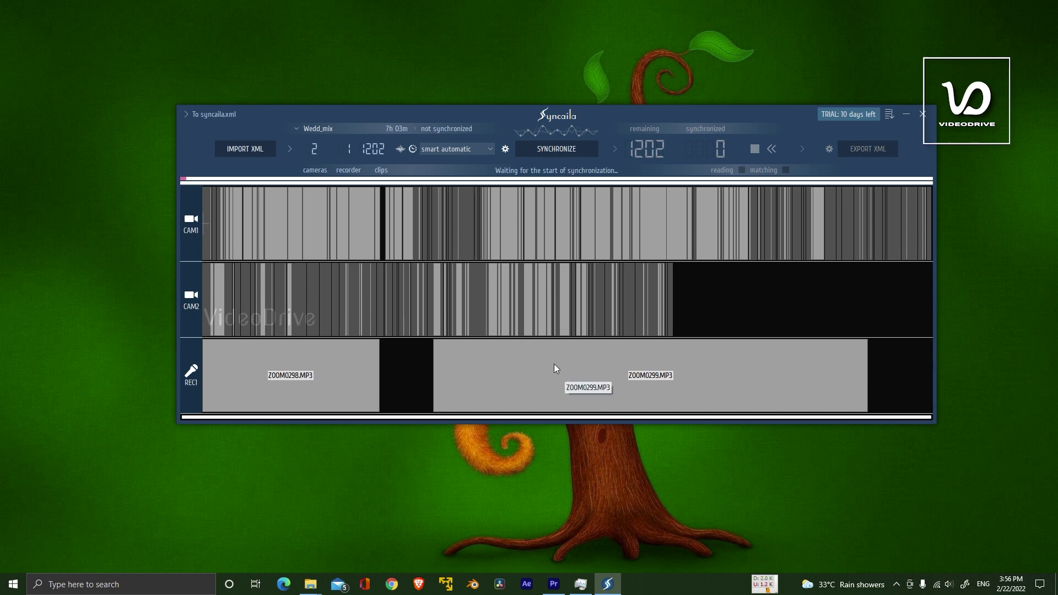
Step: Keep the smart automatic sync method and synchronize the clips, finishing with 545 synced
click(461, 154)
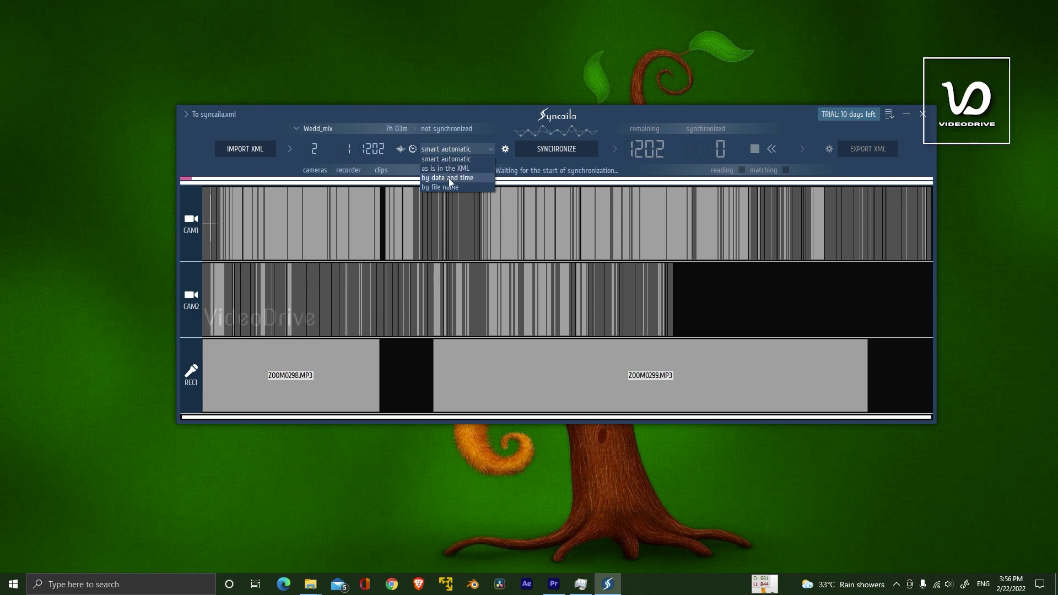
click(455, 149)
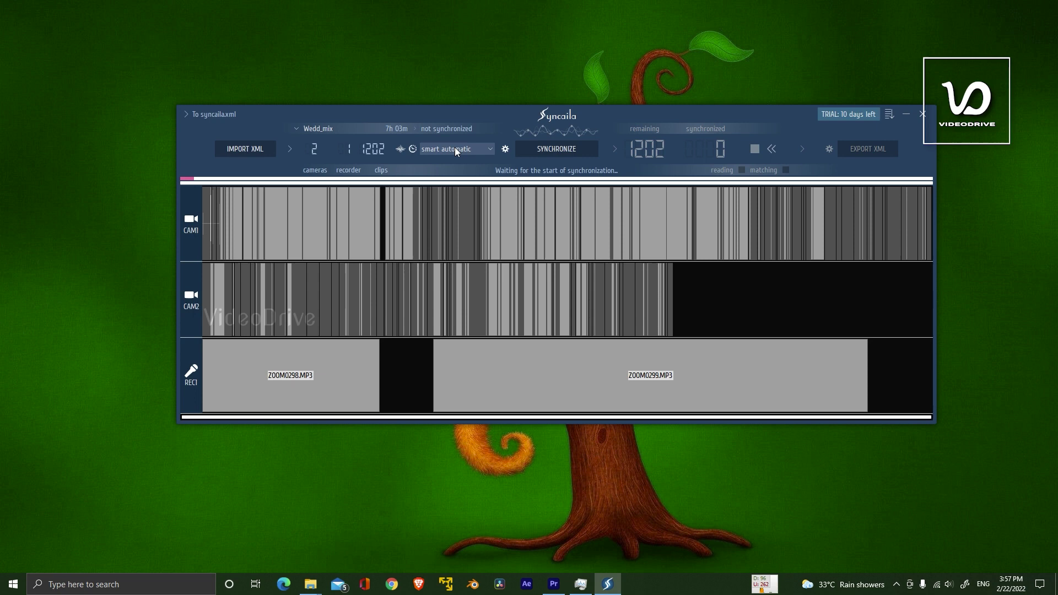
click(547, 147)
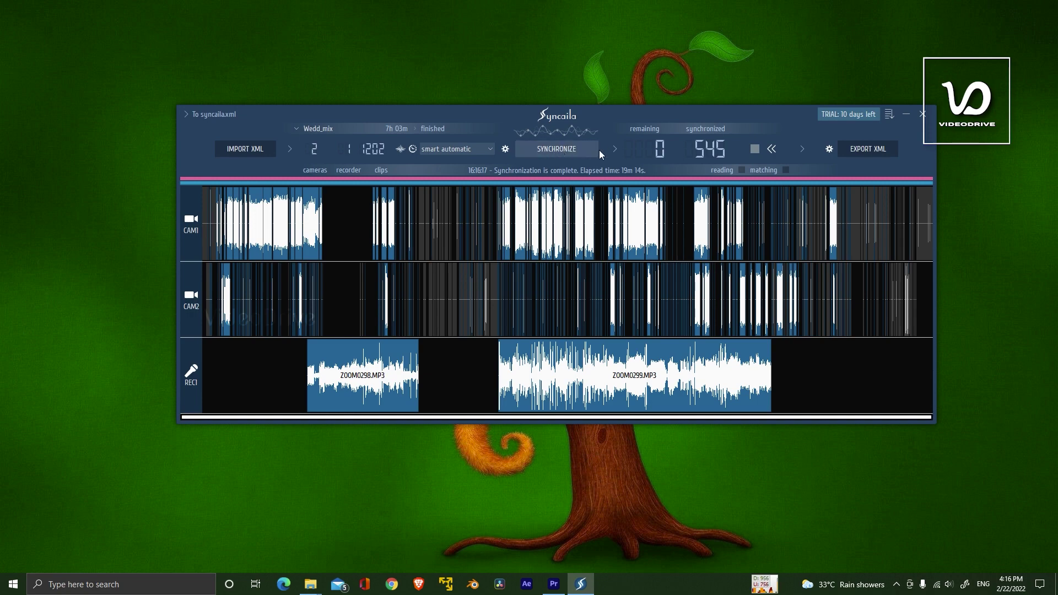
Step: Save the synced timeline as From syncaila - synced.xml on the Desktop and return to Premiere Pro
click(863, 150)
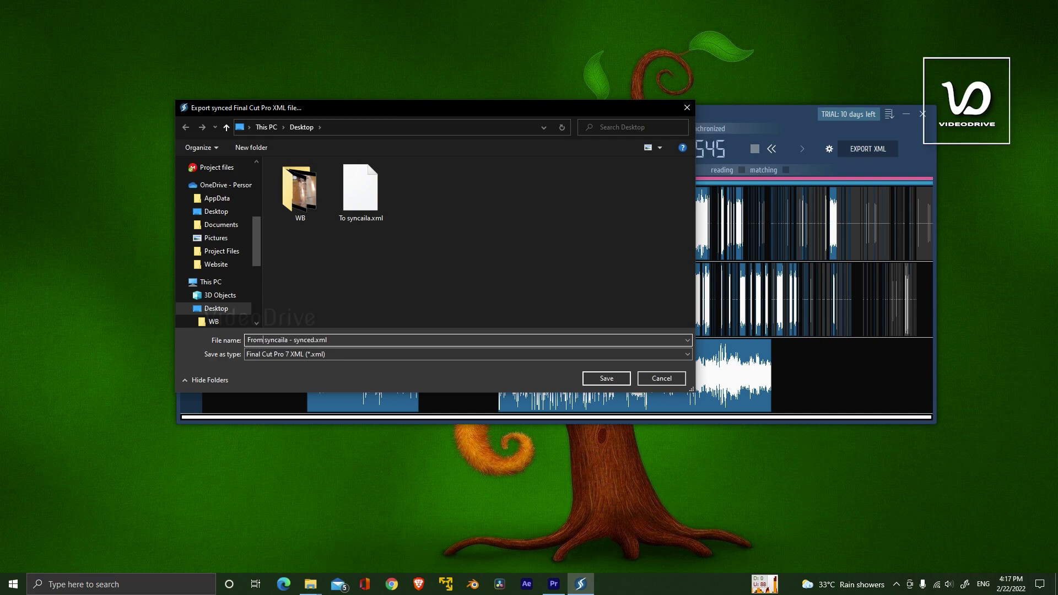
key(Return)
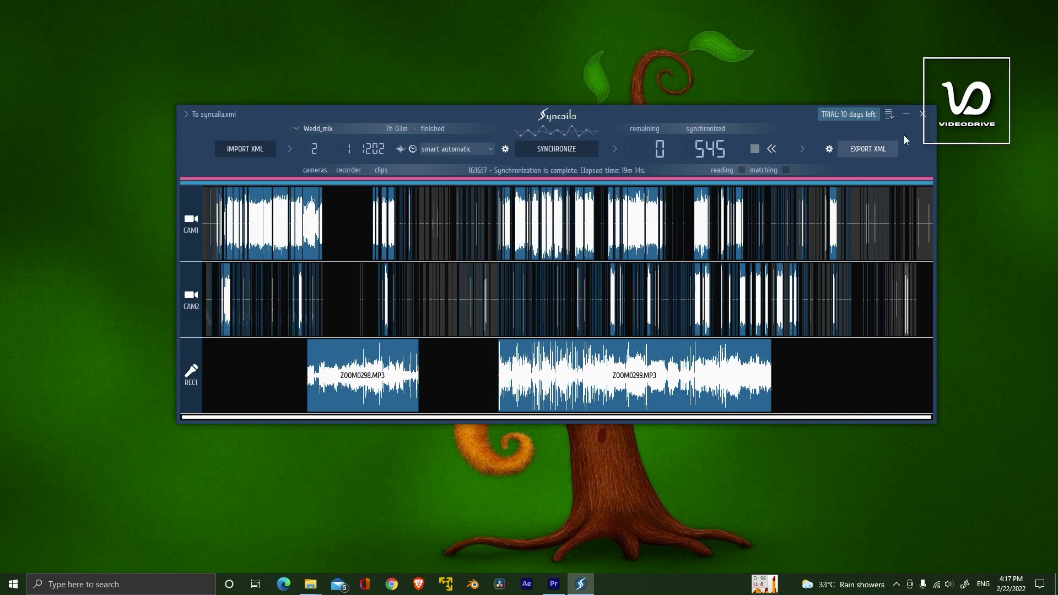
click(555, 584)
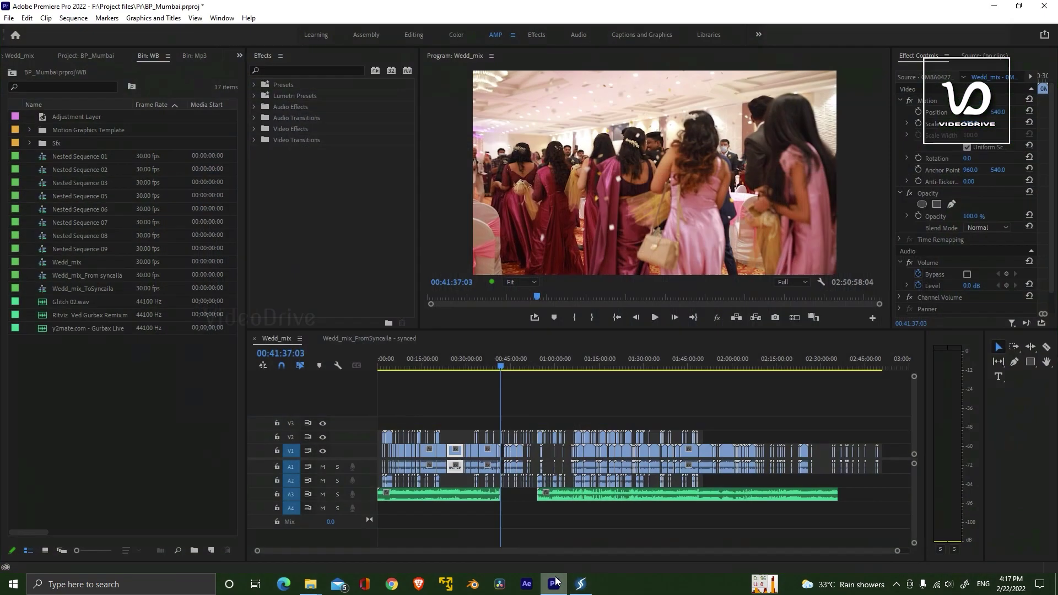
Step: Import From syncaila - synced.xml from the Desktop and select its Wedd_mix - synced sequence
double_click(119, 398)
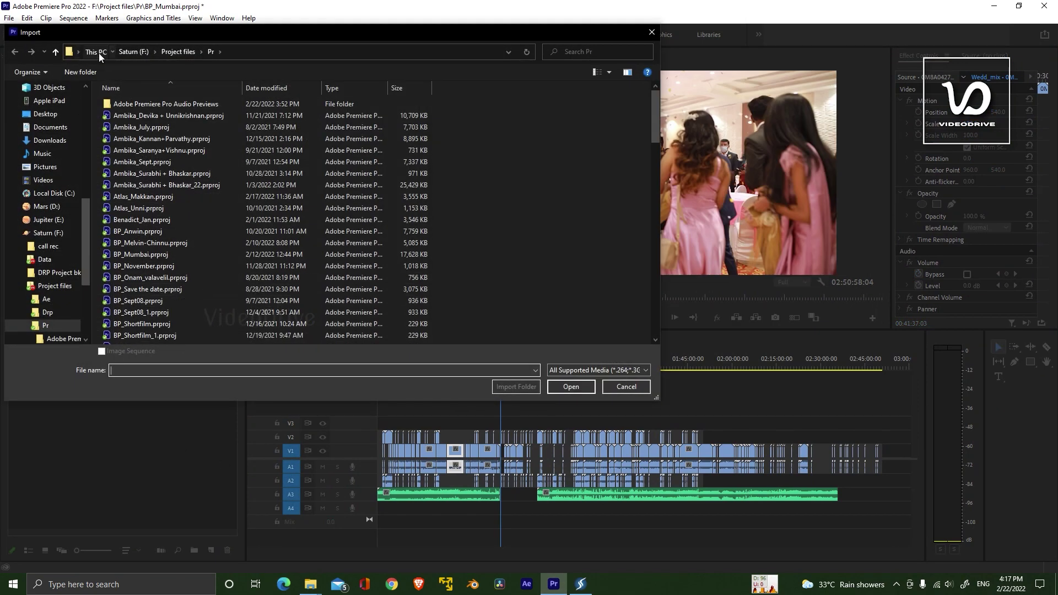
click(97, 52)
double_click(297, 107)
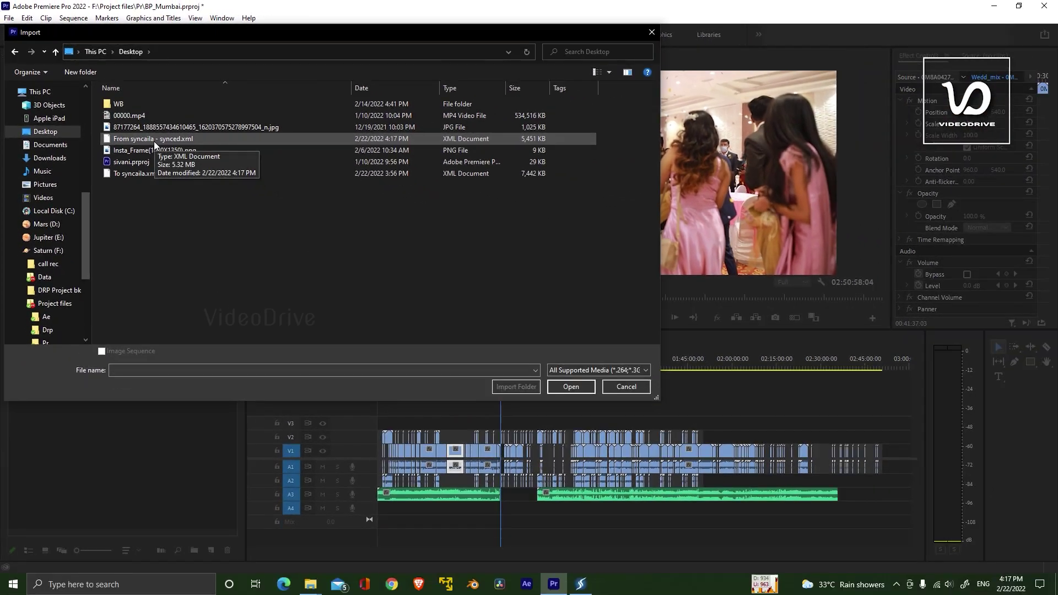
double_click(232, 198)
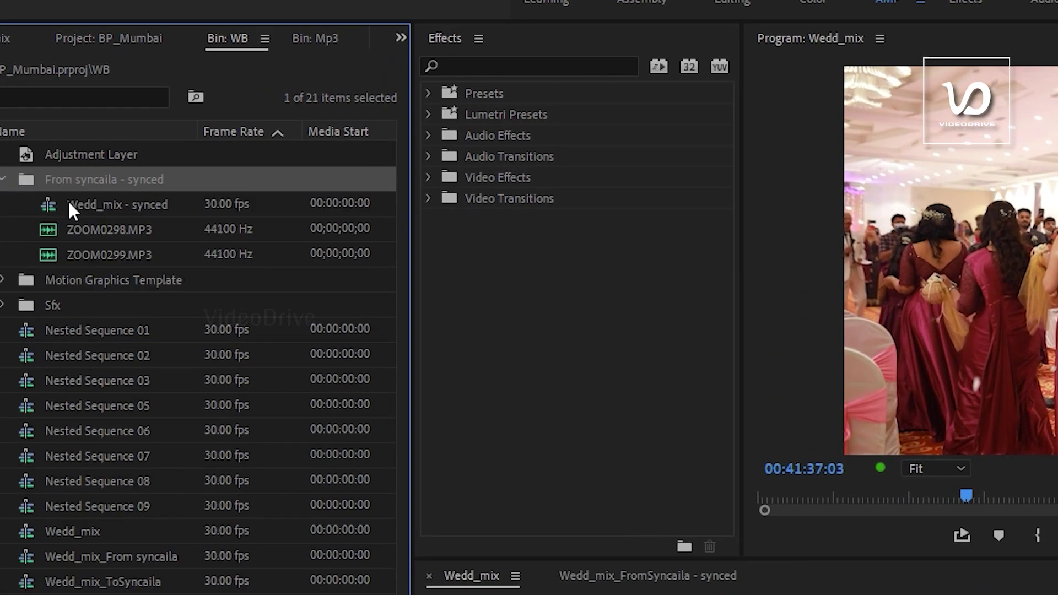
click(75, 206)
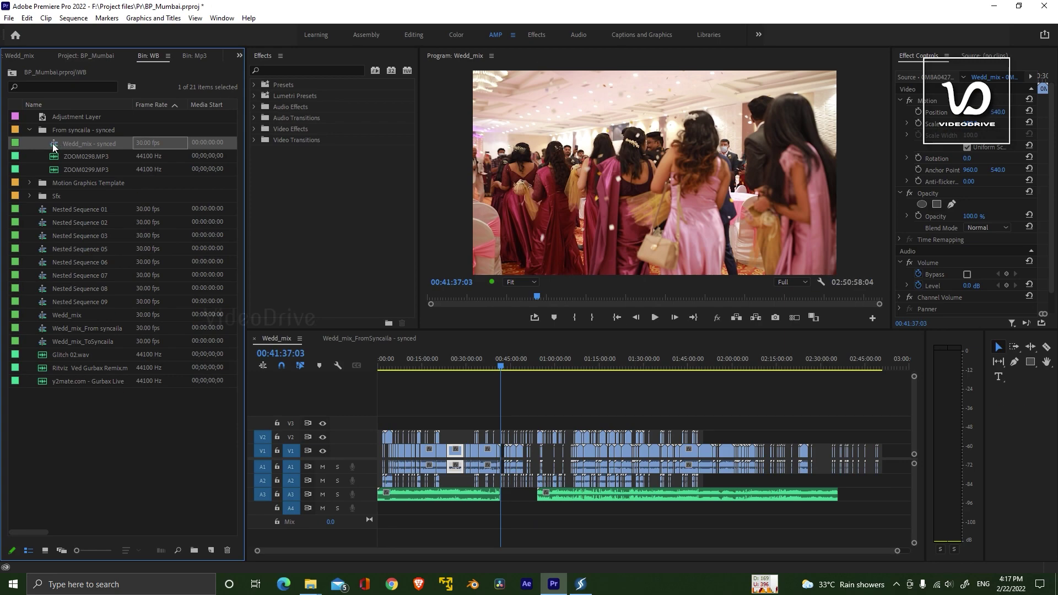
Step: Open Wedd_mix - synced, maximize the Timeline panel, and scroll through the camera and A3 recorder clips
double_click(60, 145)
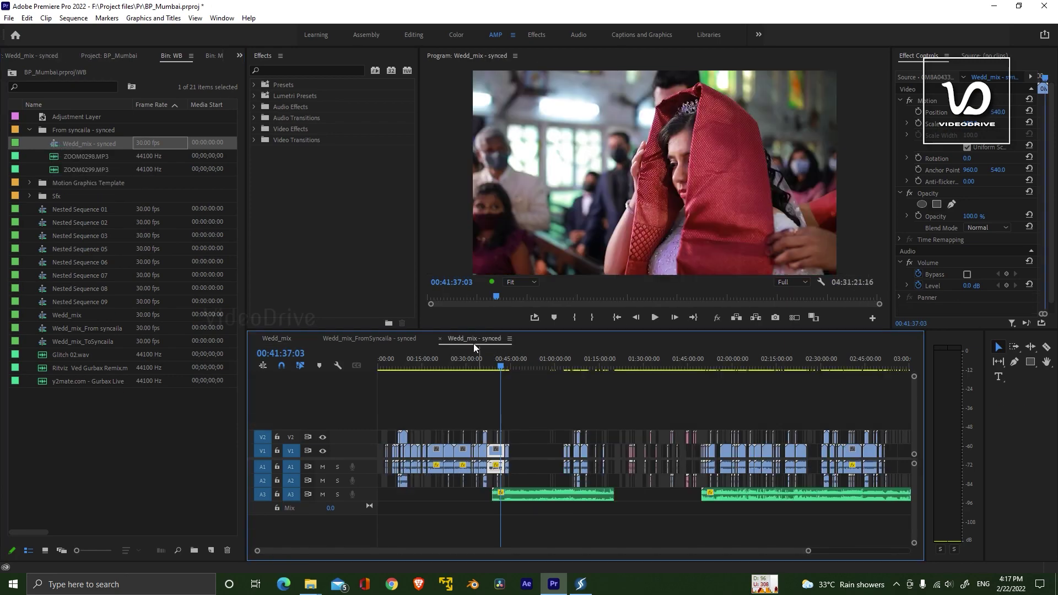
scroll(522, 429, down, 3)
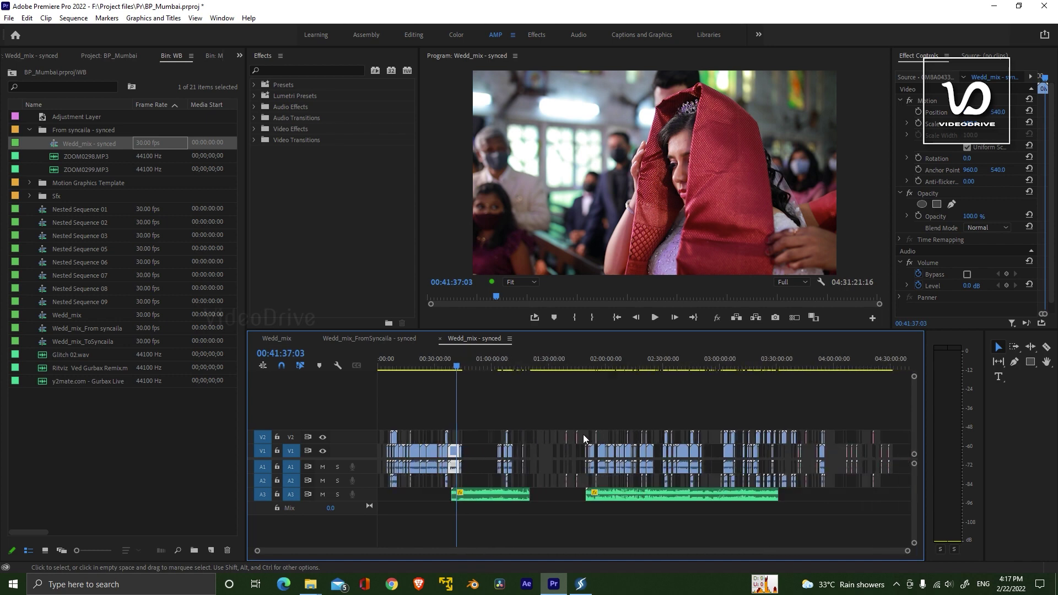
scroll(585, 439, up, 5)
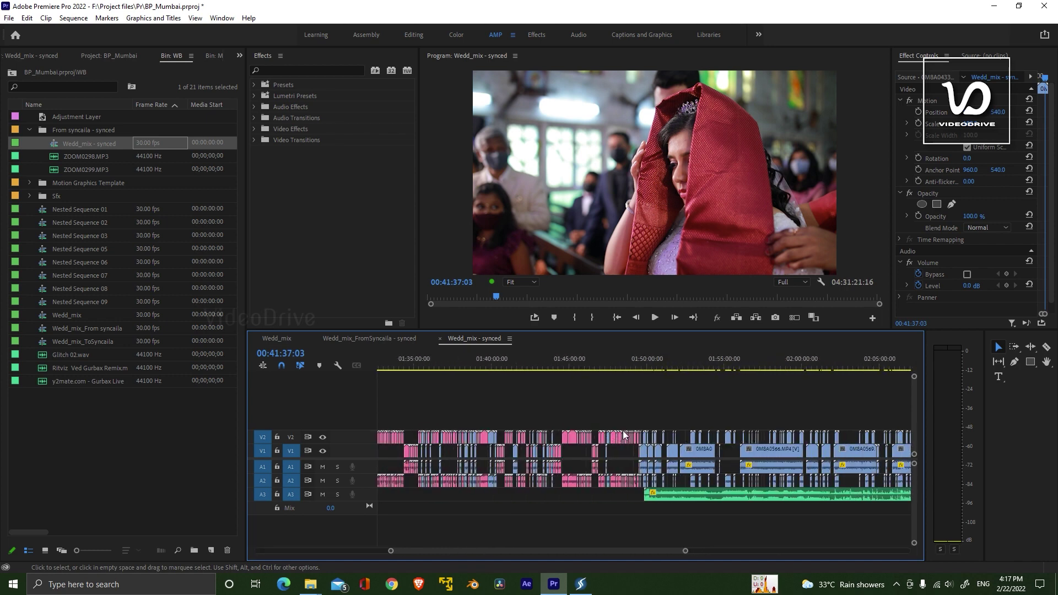
scroll(624, 435, up, 10)
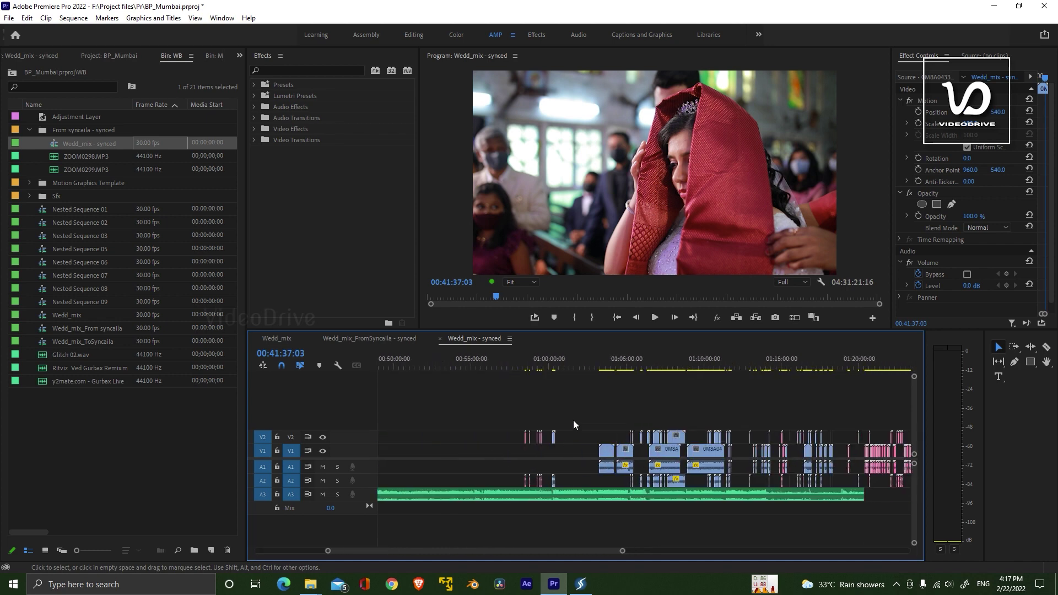
click(574, 425)
key(grave)
scroll(437, 551, down, 2)
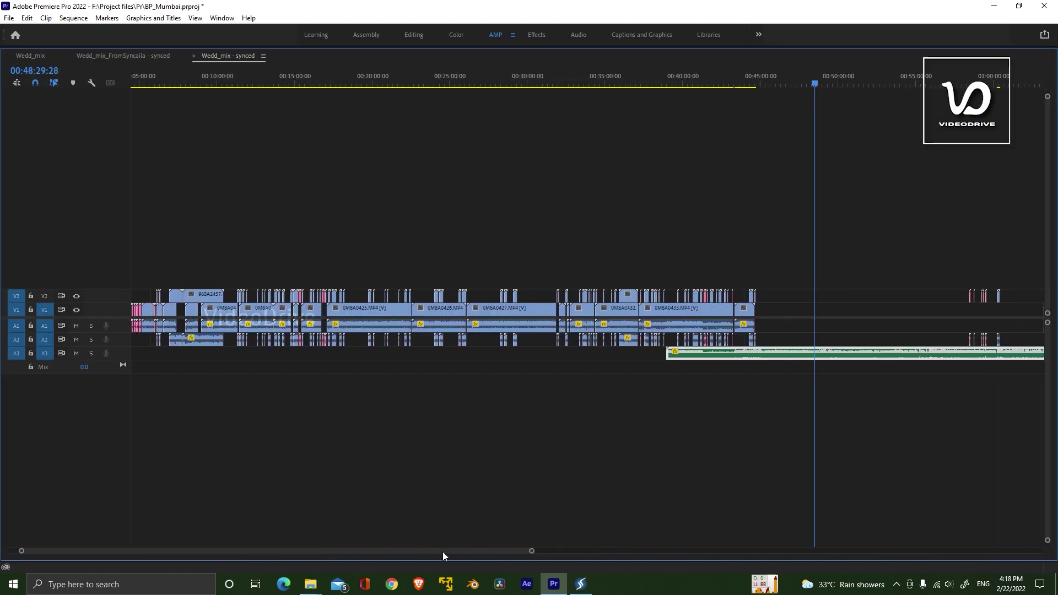
drag(443, 552, 457, 554)
drag(465, 554, 613, 558)
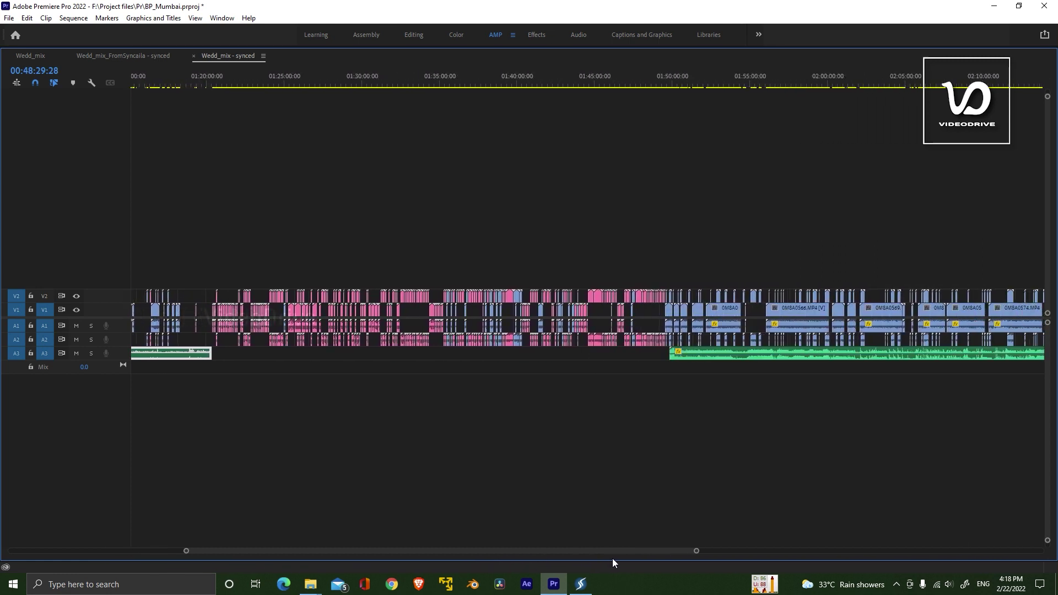